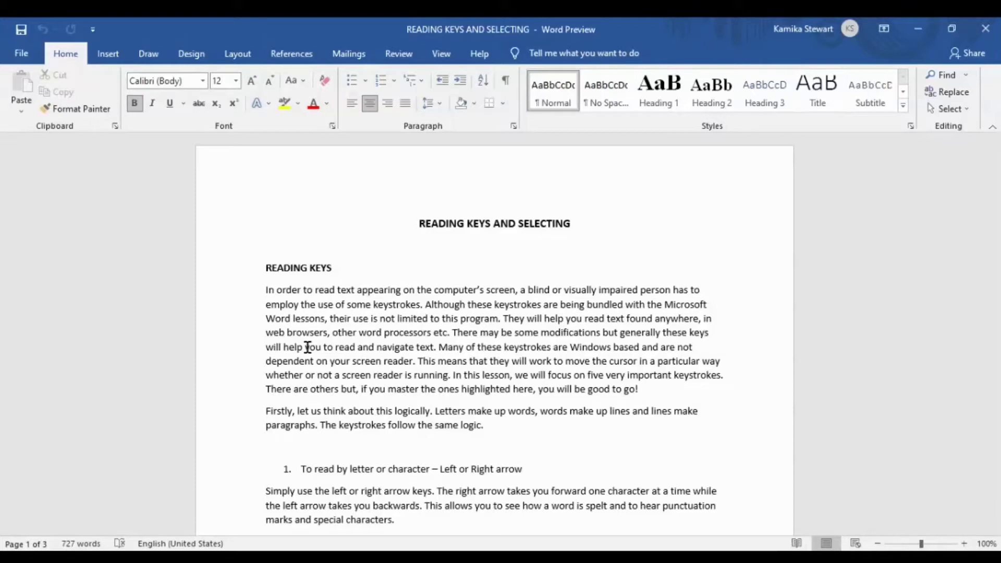
# - Read through the first characters of the document title one at a time, forward and back to its start
pyautogui.press('Right')
pyautogui.press('Right')
pyautogui.press('Right')
pyautogui.press('Left')
pyautogui.press('Left')
pyautogui.press('Left')
pyautogui.press('Left')
pyautogui.press('Left')
pyautogui.press('Left')
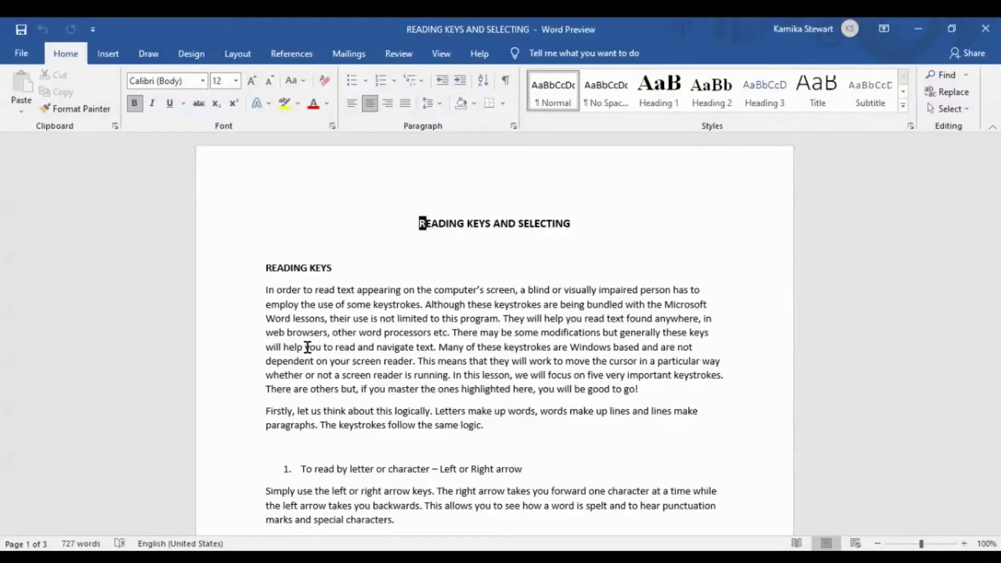
# - Read the title READING KEYS AND SELECTING word by word, forward and back toward its first word
pyautogui.hotkey('ctrl', 'Right')
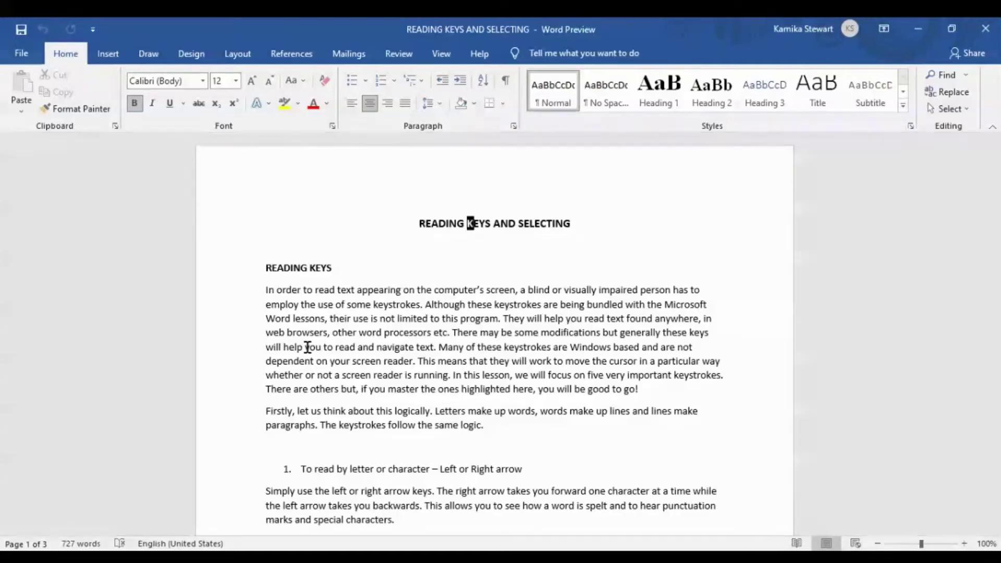
pyautogui.hotkey('ctrl', 'Right')
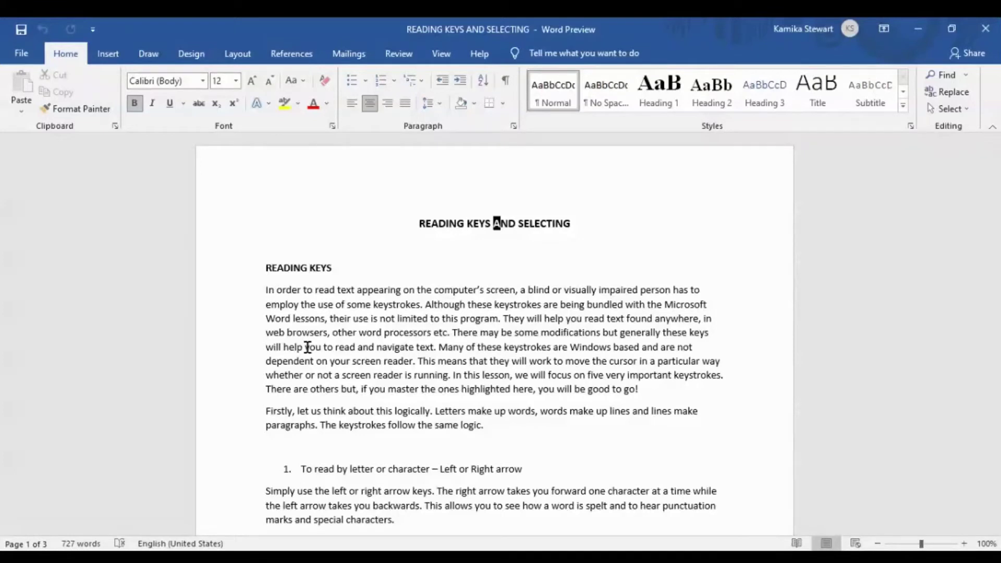
pyautogui.hotkey('ctrl', 'Right')
pyautogui.hotkey('ctrl', 'Left')
pyautogui.hotkey('ctrl', 'Left')
pyautogui.hotkey('ctrl', 'Left')
# - Read the document line by line down from the title and move back up
pyautogui.press('Down')
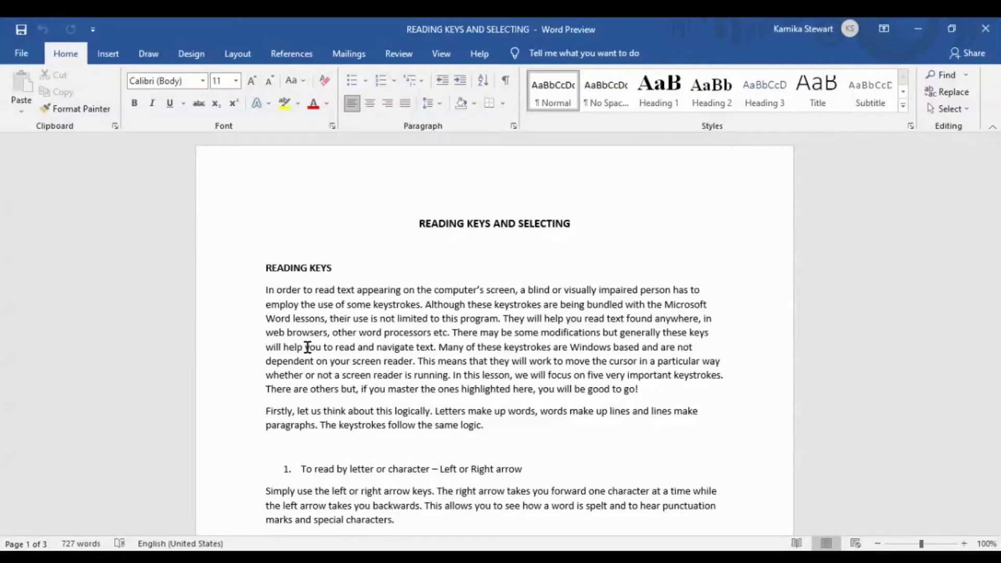
pyautogui.press('Down')
pyautogui.press('Down')
pyautogui.press('Down')
pyautogui.press('Up')
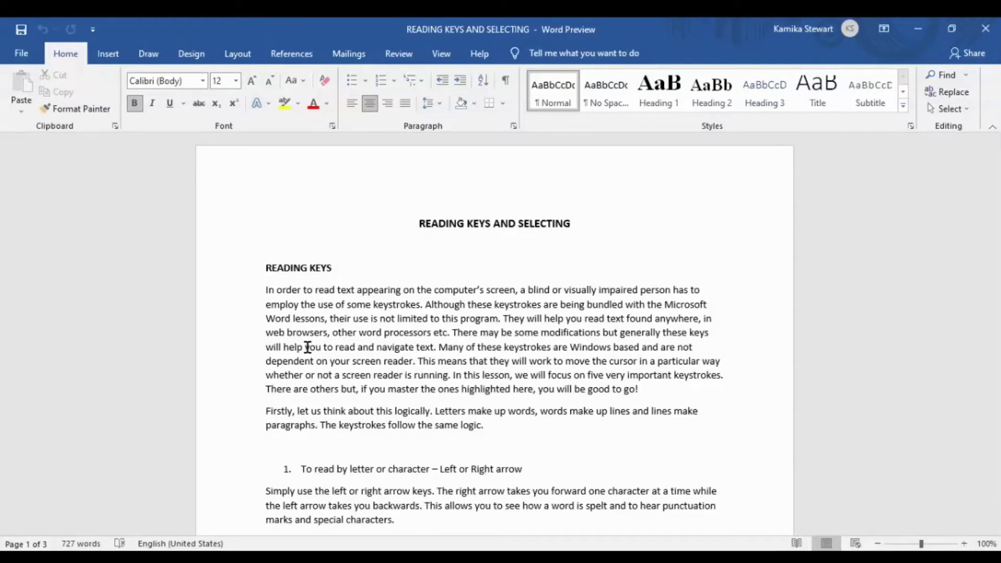
# - Read the lines below the title once more and return to the beginning of the document
pyautogui.press('Down')
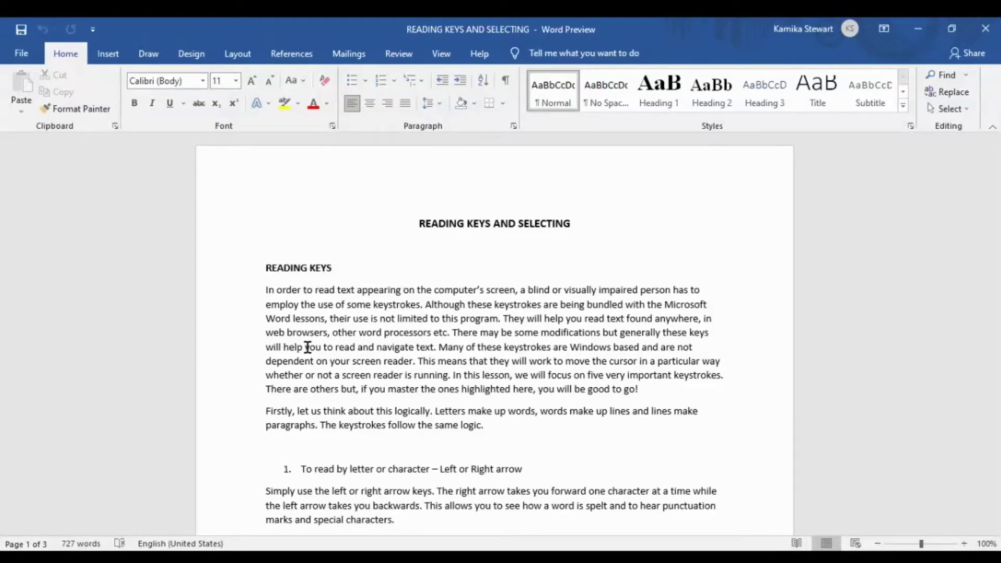
pyautogui.press('Down')
pyautogui.press('Down')
pyautogui.hotkey('ctrl', 'Home')
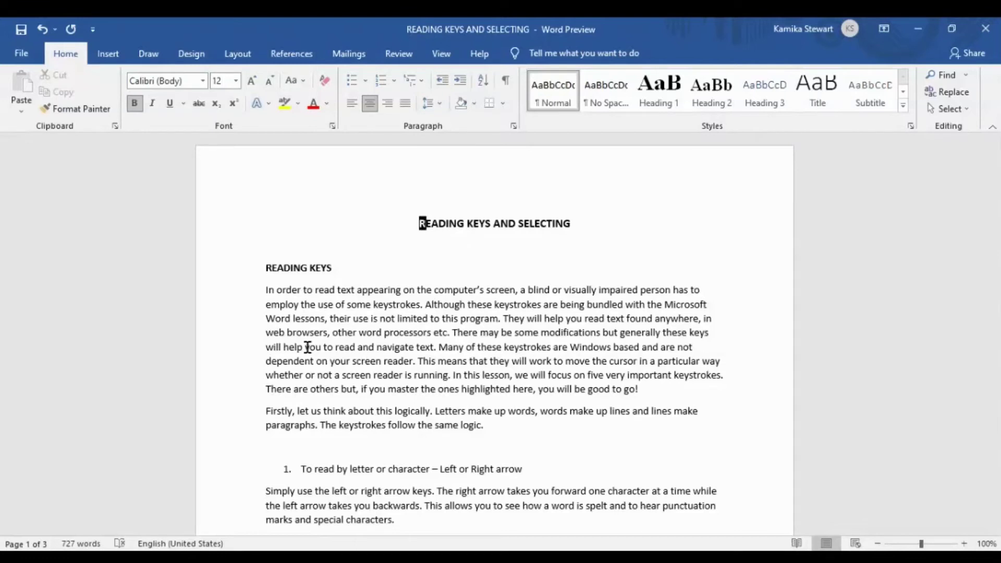
# - Move the cursor down into the opening paragraph under READING KEYS and return to the document's beginning
pyautogui.press('Down')
pyautogui.press('Down')
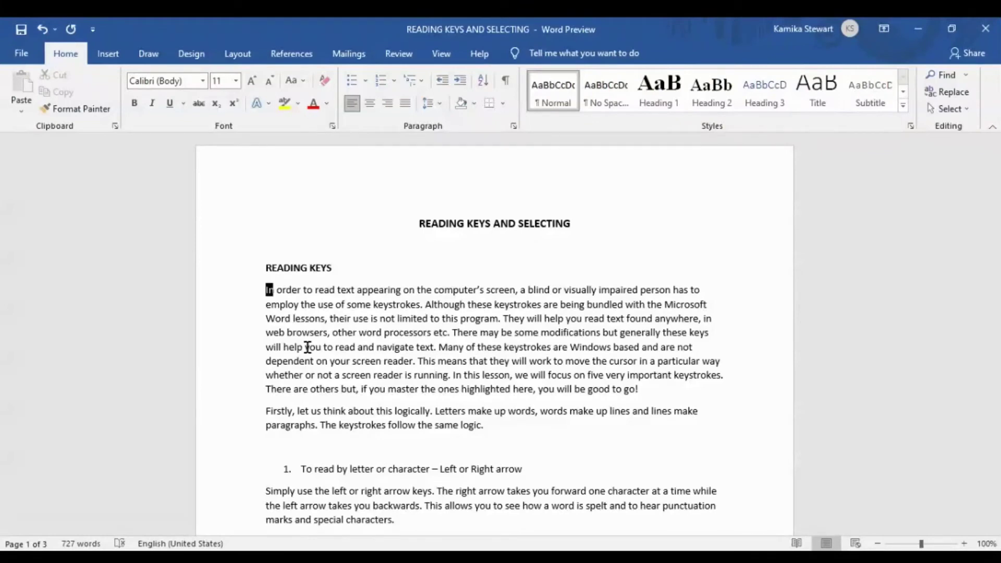
pyautogui.press('Down')
pyautogui.press('Right')
pyautogui.hotkey('ctrl', 'Home')
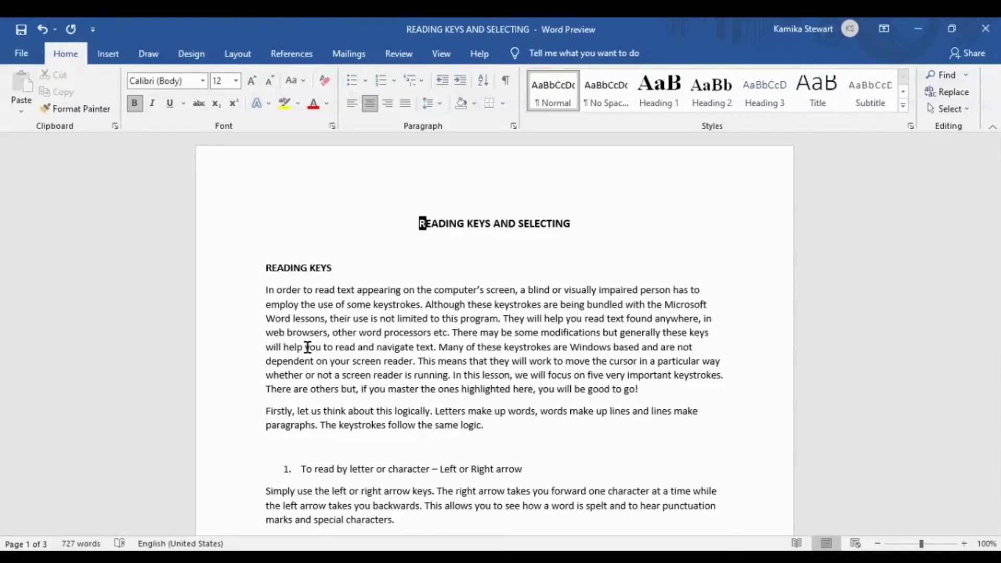
# - Select the word READING in the title character by character, and clear the selection
pyautogui.hotkey('shift', 'Right')
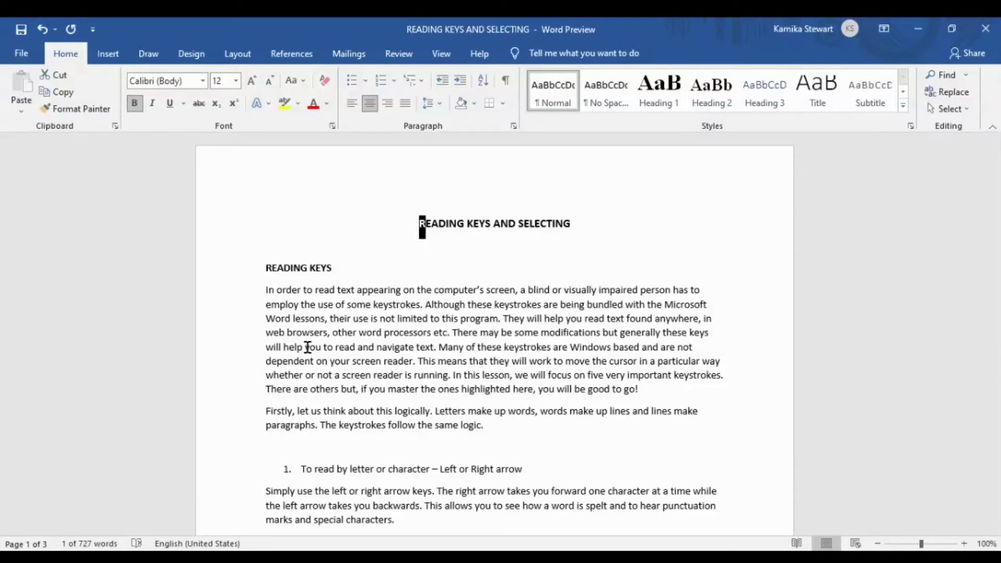
pyautogui.hotkey('shift', 'Right')
pyautogui.hotkey('shift', 'Right')
pyautogui.hotkey('shift', 'Right')
pyautogui.hotkey('shift', 'Right')
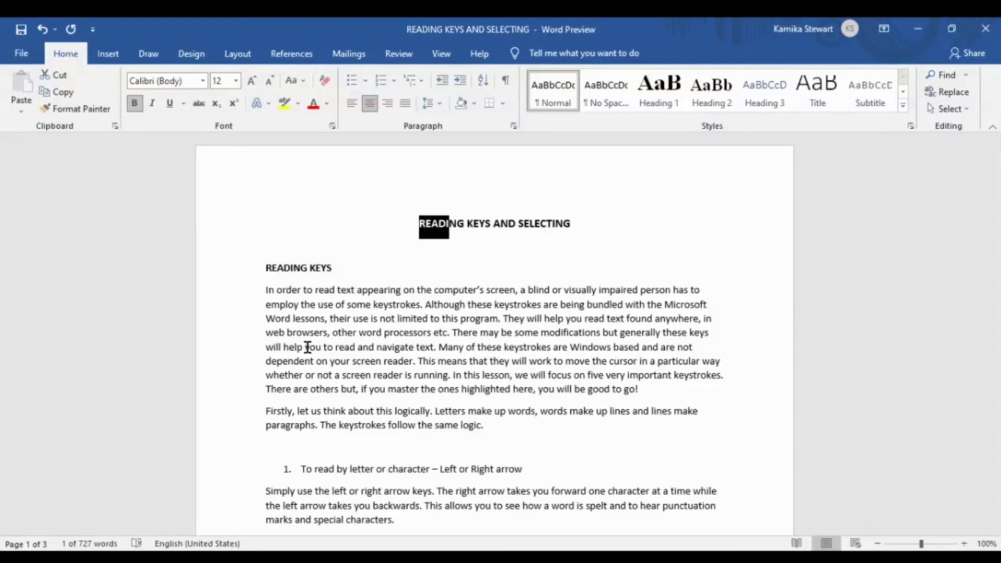
pyautogui.hotkey('shift', 'Right')
pyautogui.hotkey('shift', 'Right')
pyautogui.press('Left')
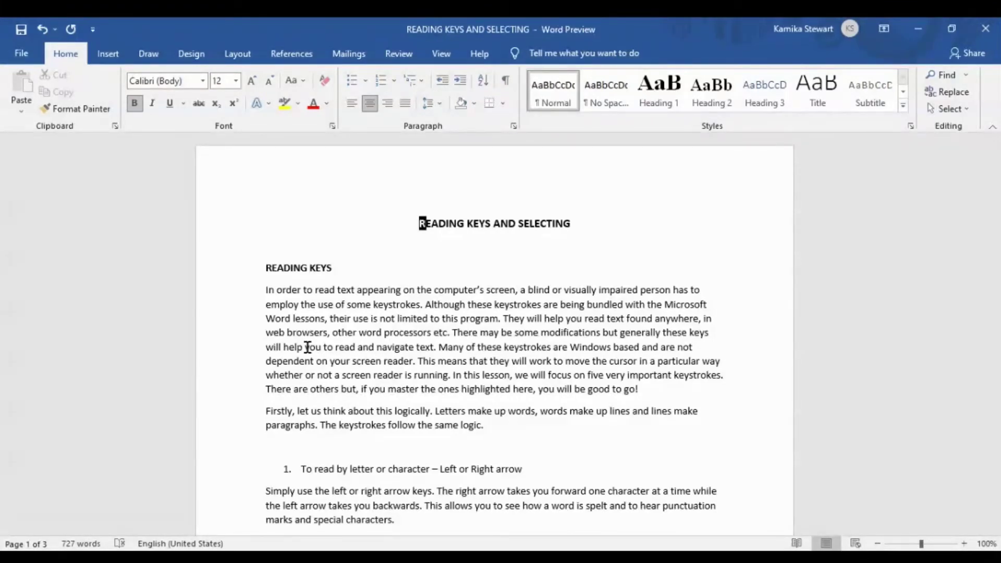
# - Select the whole title READING KEYS AND SELECTING word by word, and clear the selection
pyautogui.hotkey('shift', 'Right')
pyautogui.hotkey('ctrl', 'shift', 'Right')
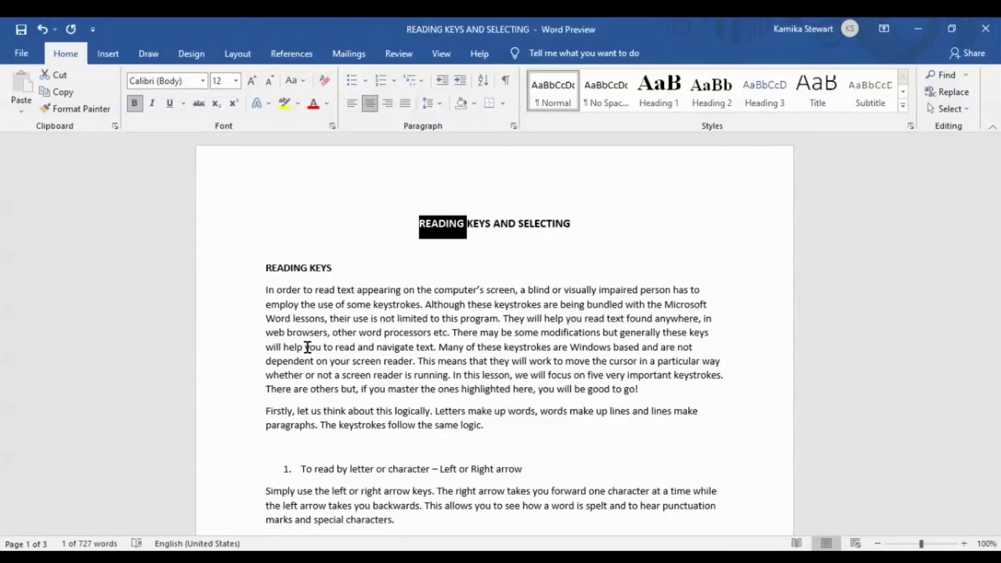
pyautogui.hotkey('ctrl', 'shift', 'Right')
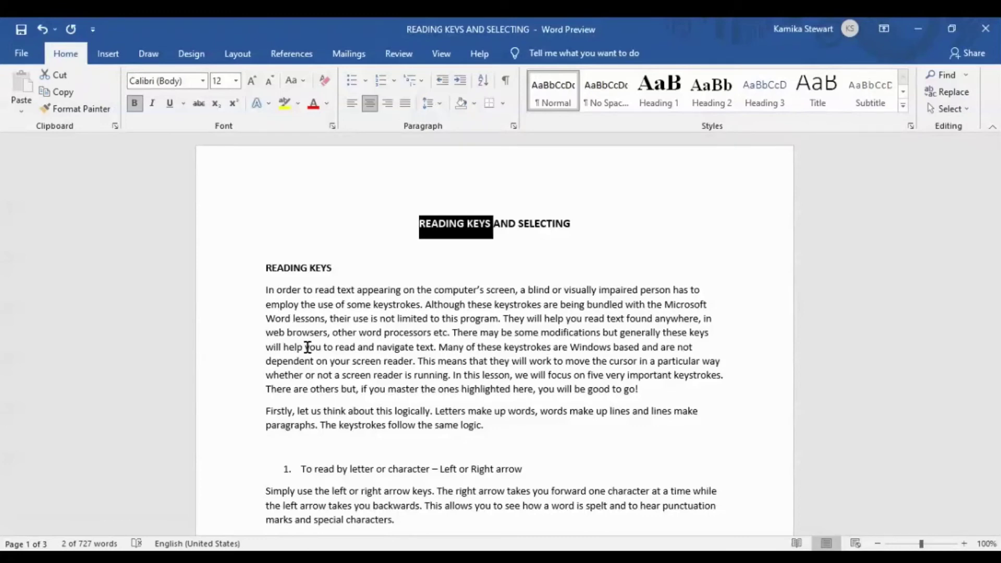
pyautogui.hotkey('ctrl', 'shift', 'Right')
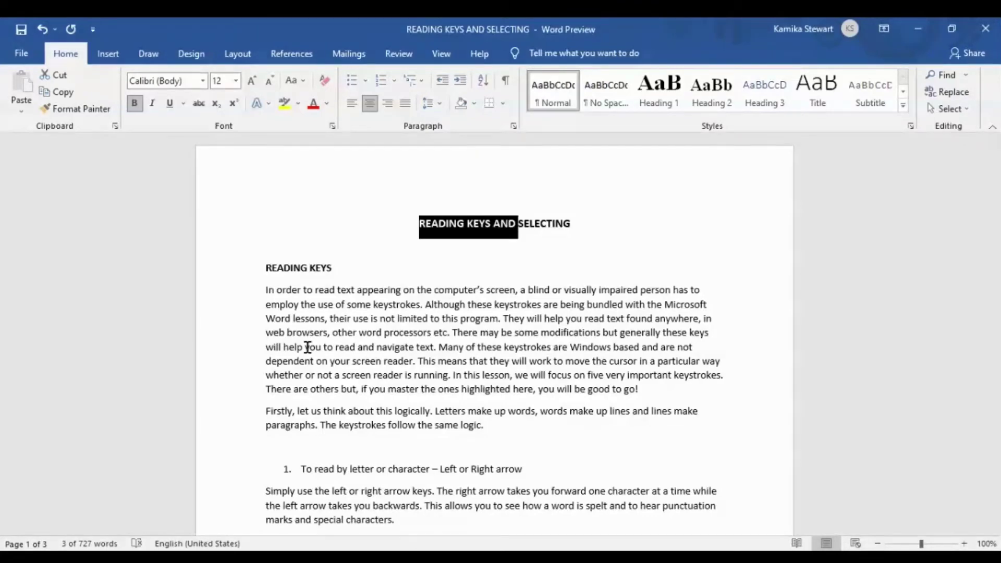
pyautogui.hotkey('ctrl', 'shift', 'Right')
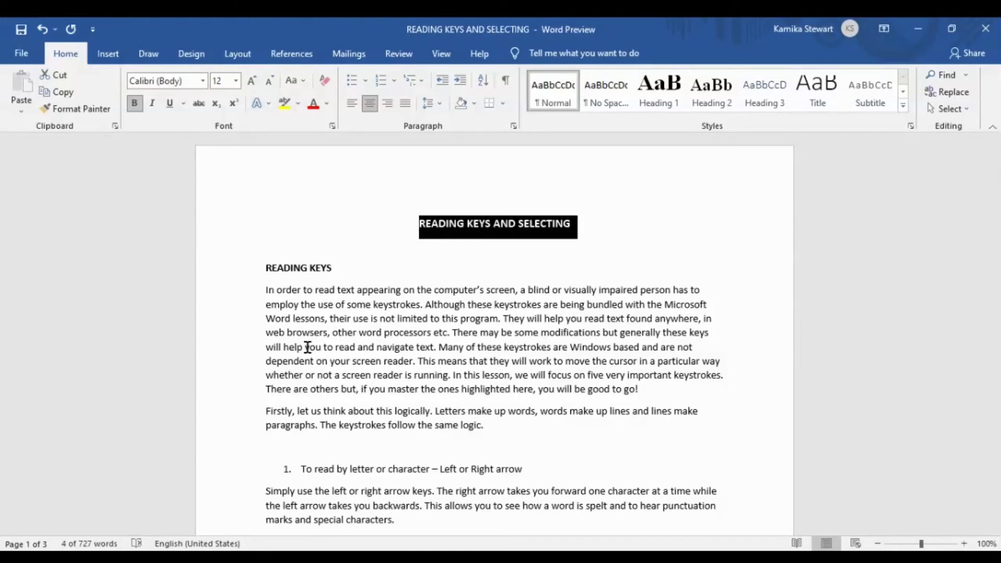
pyautogui.press('Left')
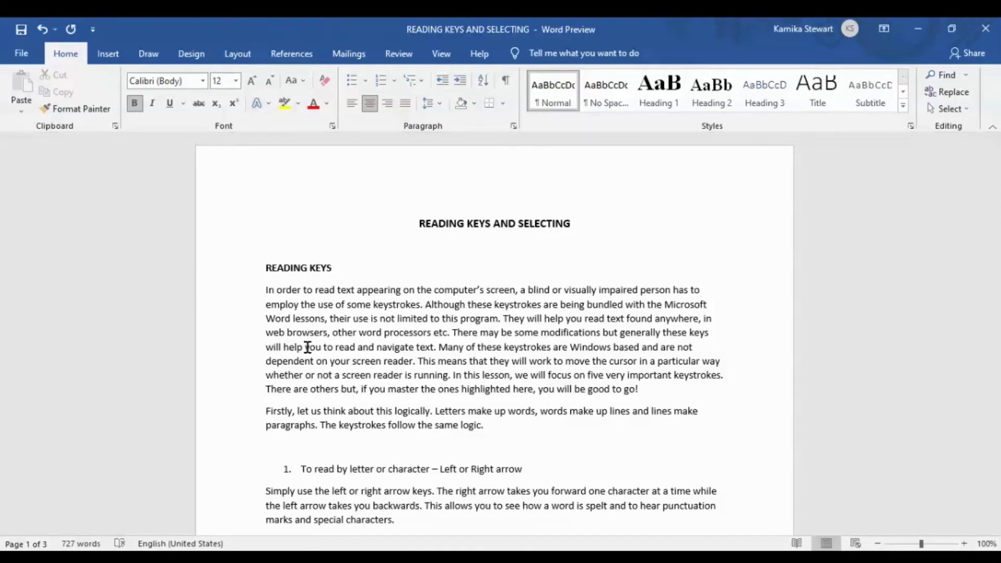
# - Select the title line with the blank line below, clear that, and select only the title to its line end
pyautogui.hotkey('shift', 'Down')
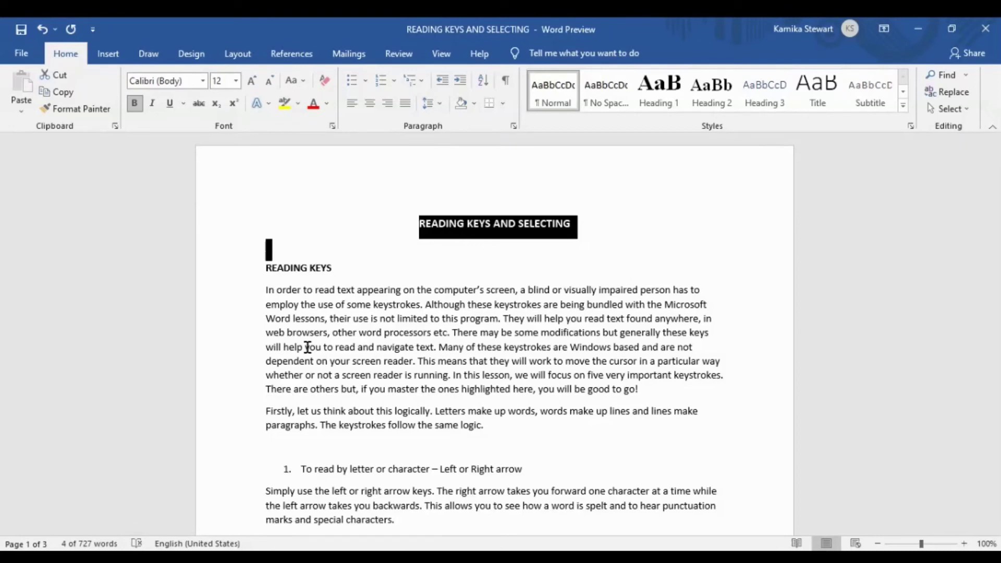
pyautogui.press('Left')
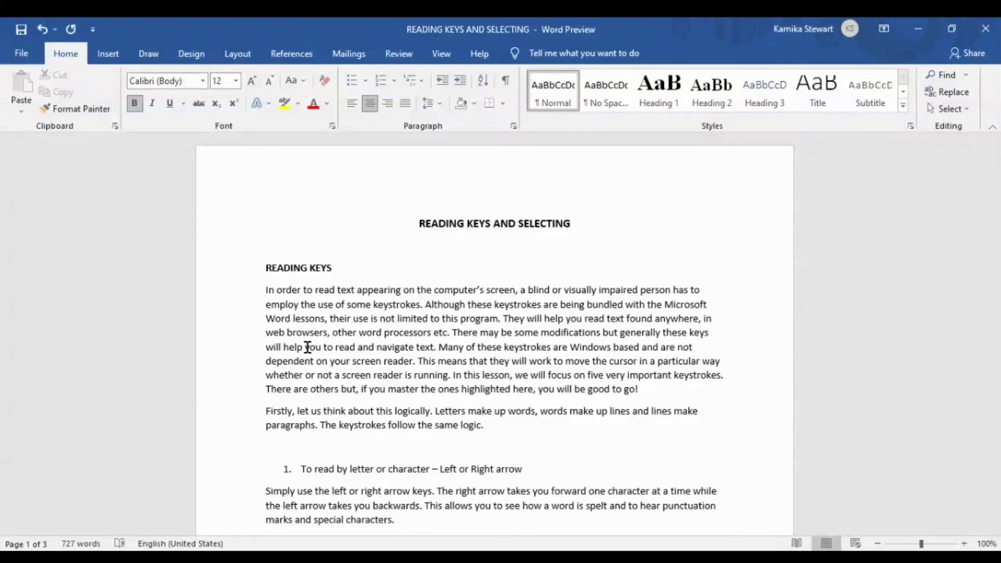
pyautogui.hotkey('shift', 'End')
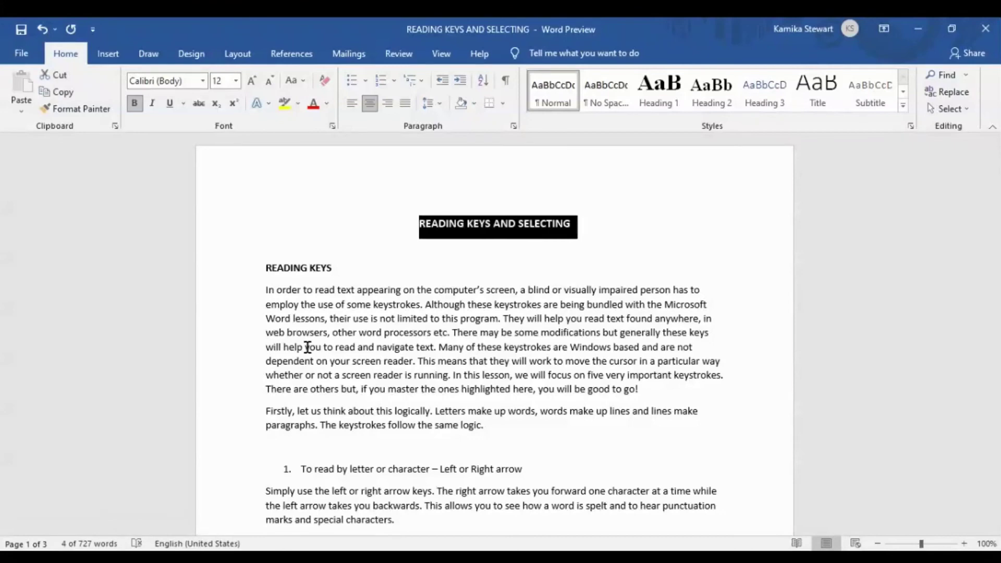
# - Extend the selection from the title through the READING KEYS heading and the whole paragraph beneath it
pyautogui.press('Down')
pyautogui.hotkey('shift', 'Down')
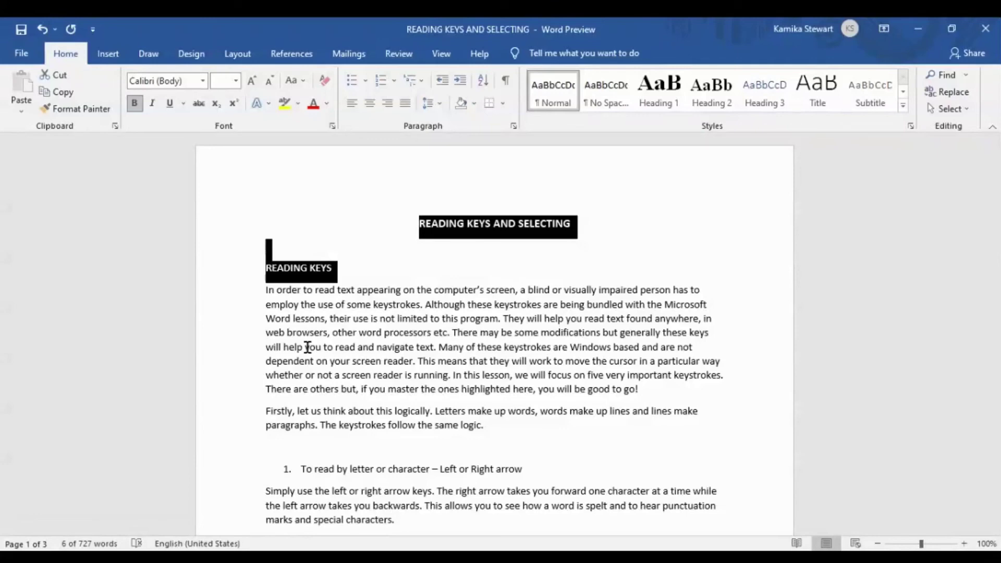
pyautogui.hotkey('ctrl', 'shift', 'Down')
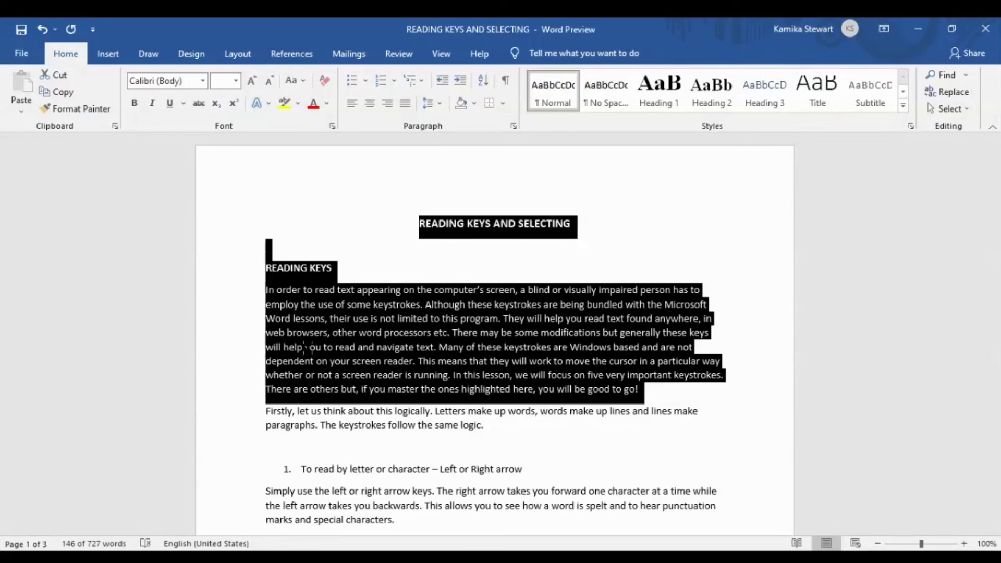
# - Return to the beginning of the document and select its entire contents
pyautogui.hotkey('ctrl', 'Home')
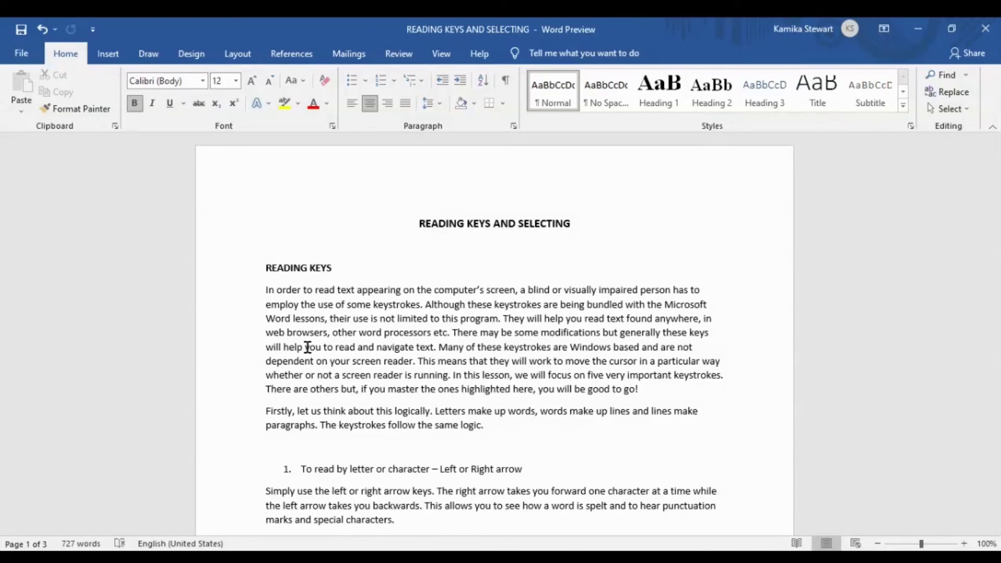
pyautogui.hotkey('ctrl', 'a')
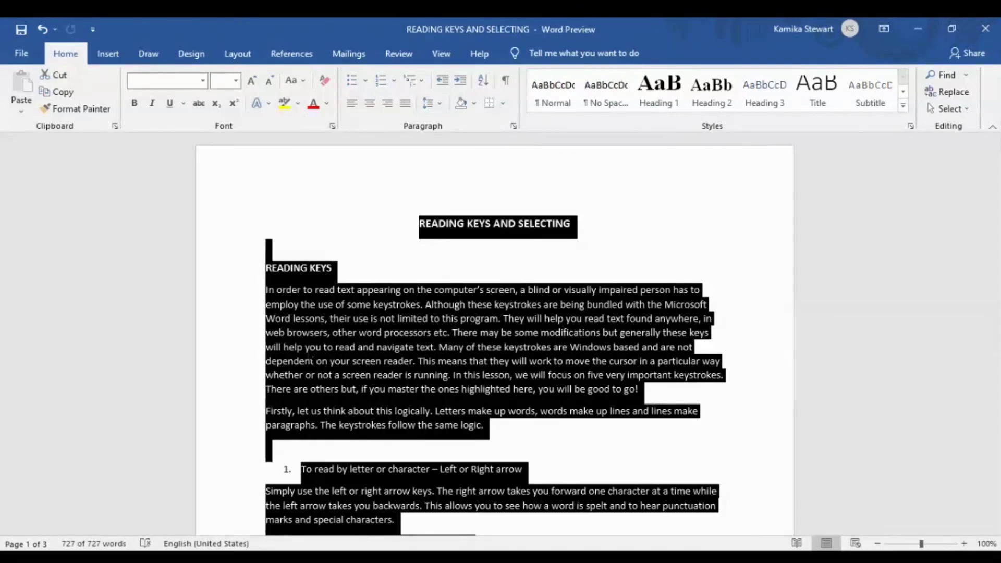
# - Switch to the phone's browser and look through the blindaccessibilitytips.com home page down to the Did You Know section
pyautogui.press('Return')
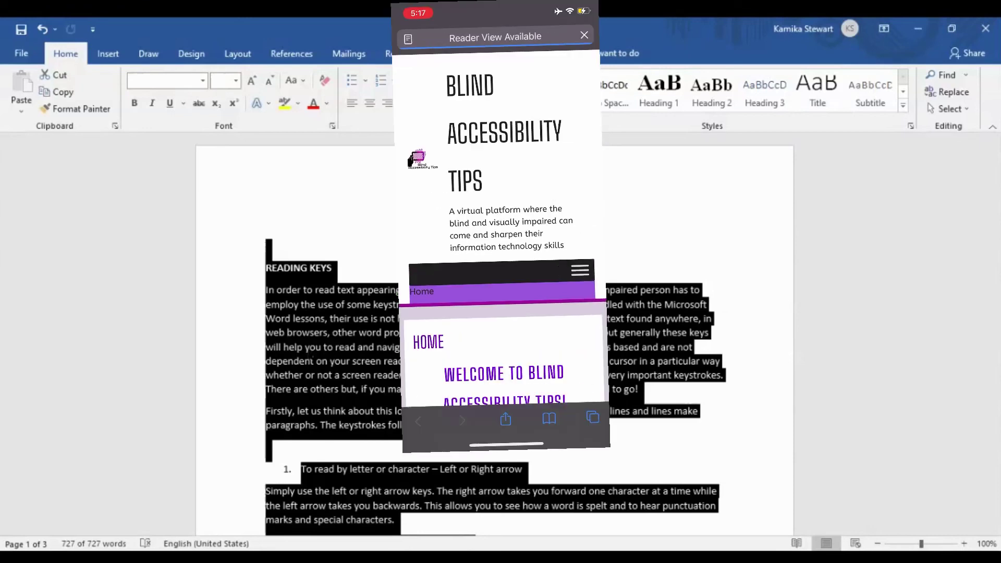
pyautogui.scroll(-10, 501, 234)
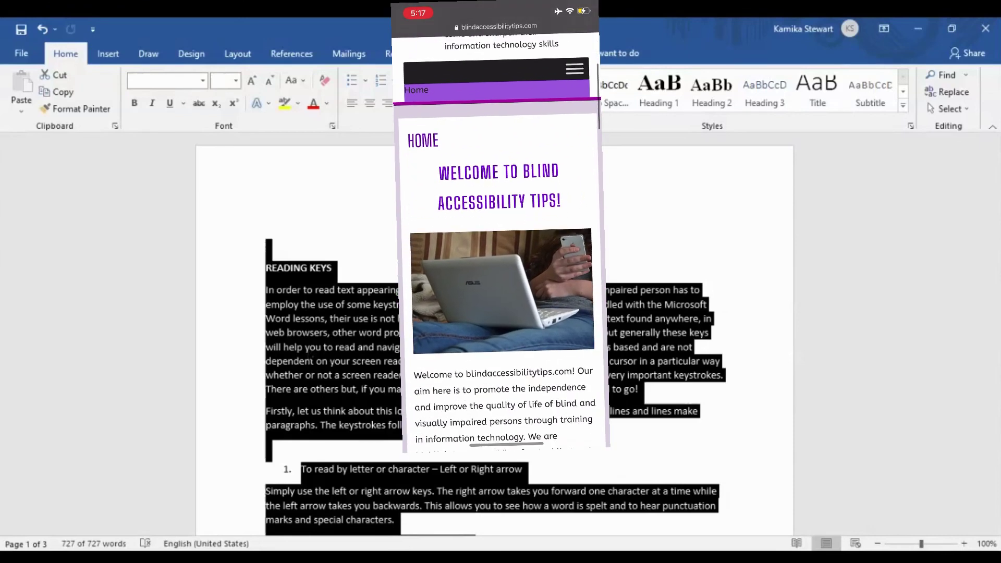
pyautogui.scroll(-15, 501, 240)
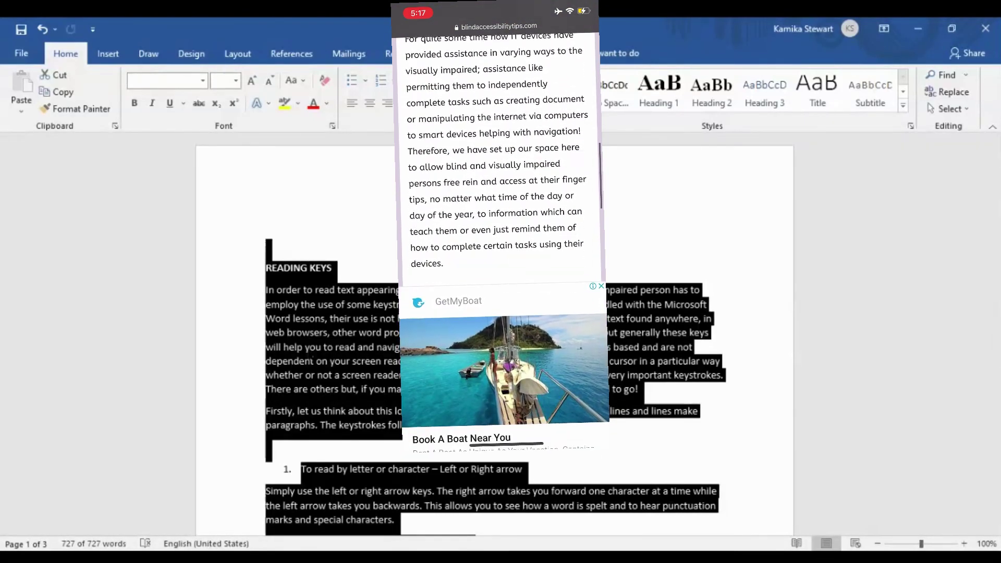
pyautogui.scroll(-15, 500, 236)
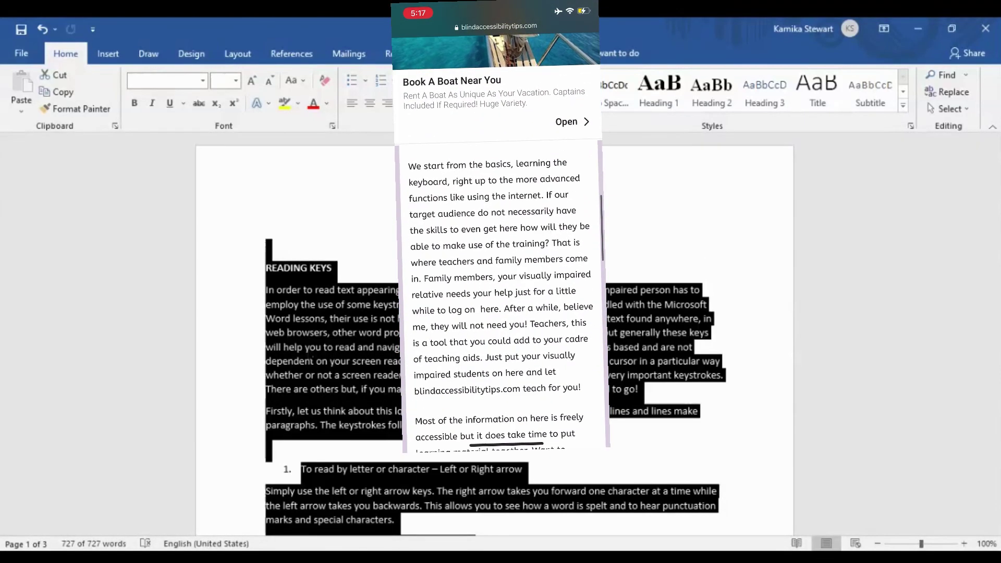
pyautogui.scroll(-15, 501, 235)
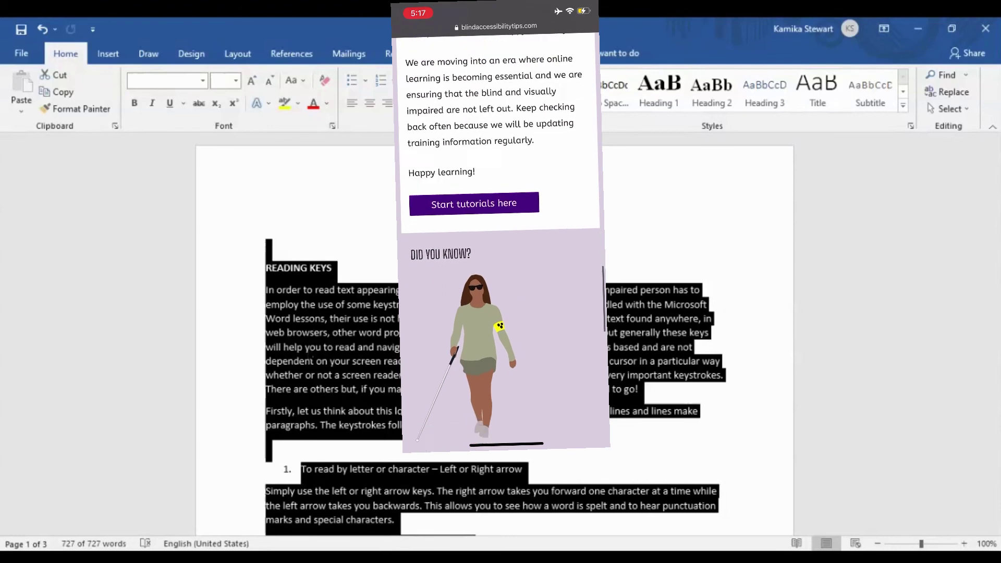